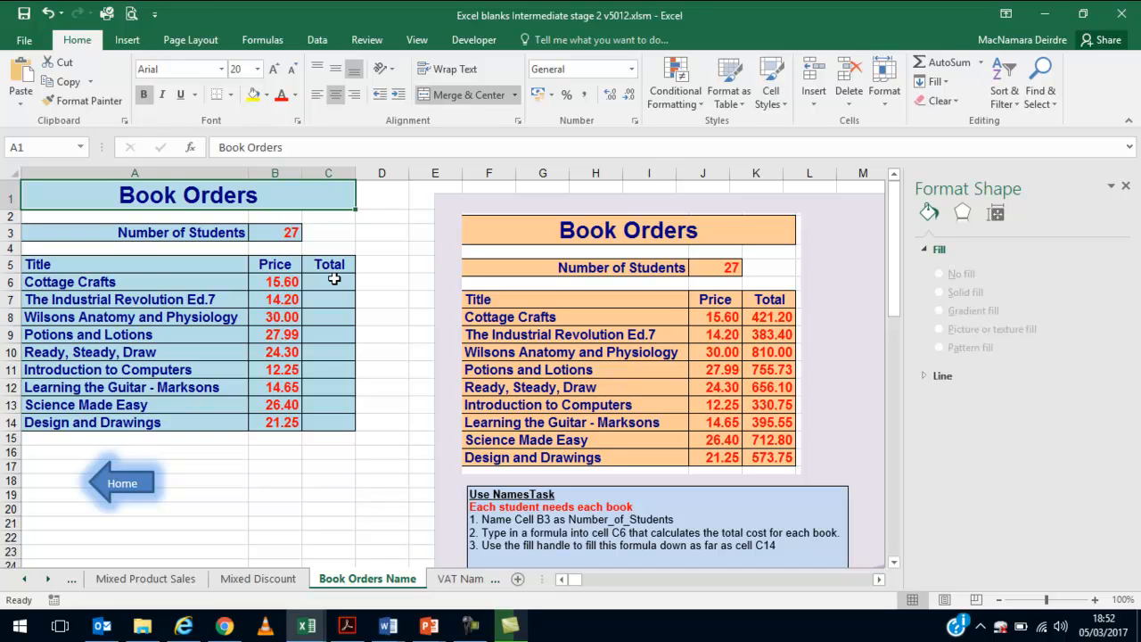
Try calculating the book totals by entering =B6*B3 in C6 and filling it down to C10.
click(335, 278)
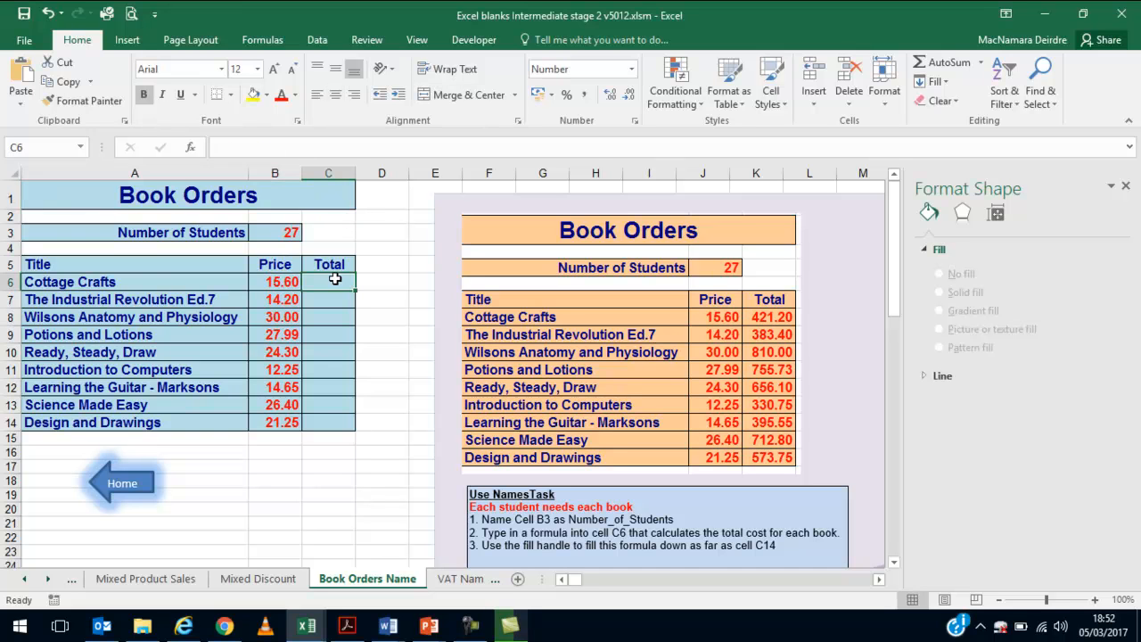
text(=)
click(275, 283)
text(*)
click(273, 234)
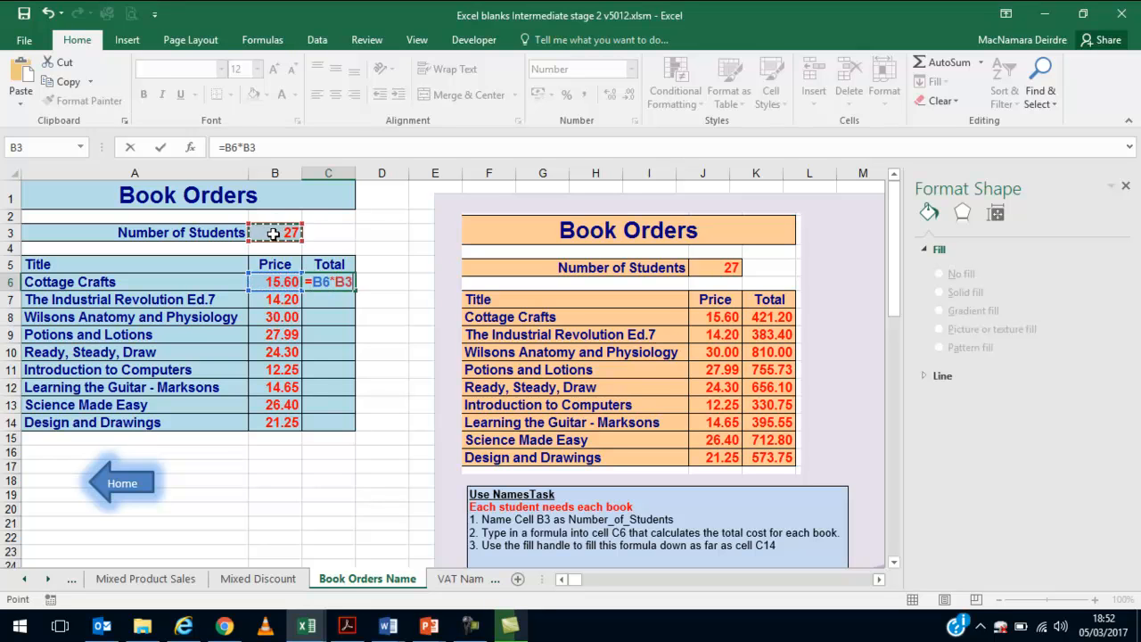
key(Return)
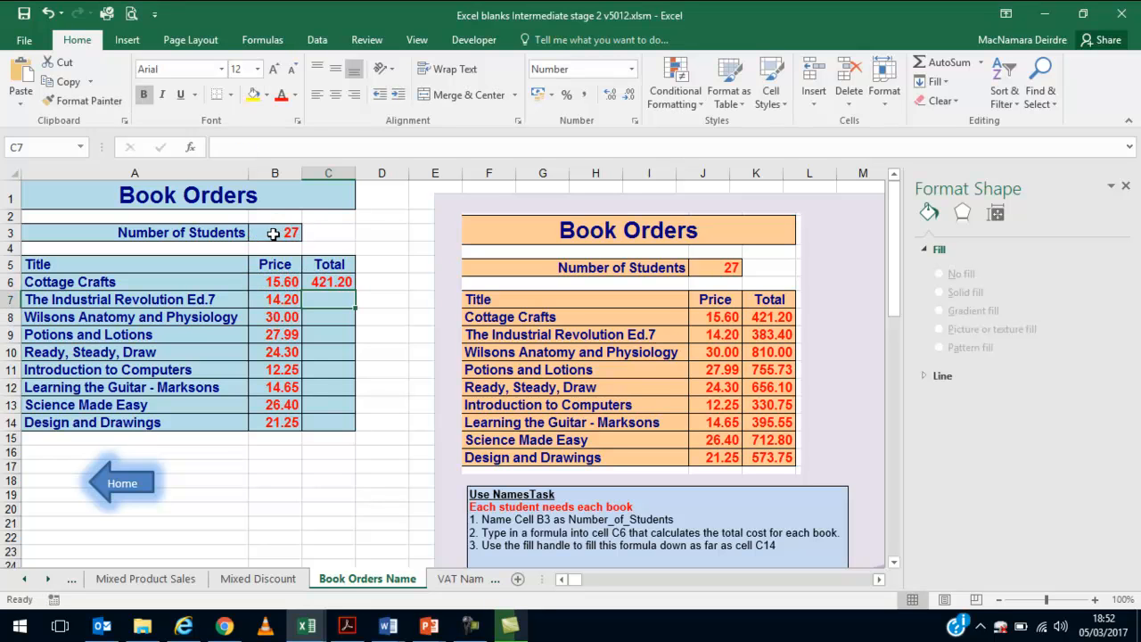
click(328, 281)
drag(355, 308, 358, 355)
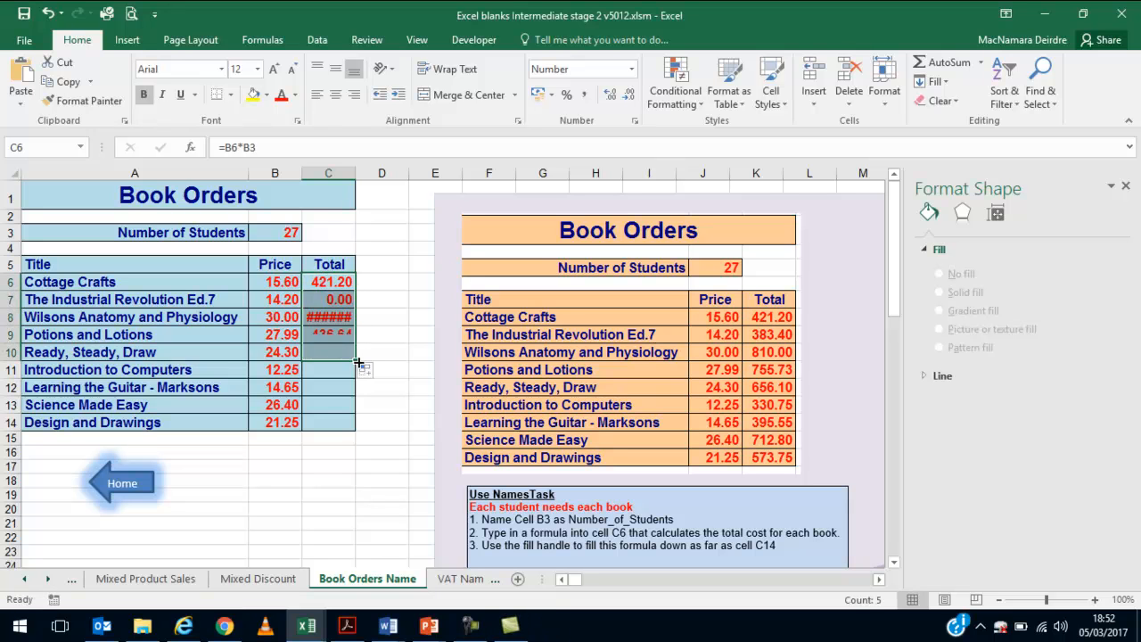
Inspect the copied formula in C7 and clear the trial formulas from C6:C10.
click(326, 298)
double_click(326, 297)
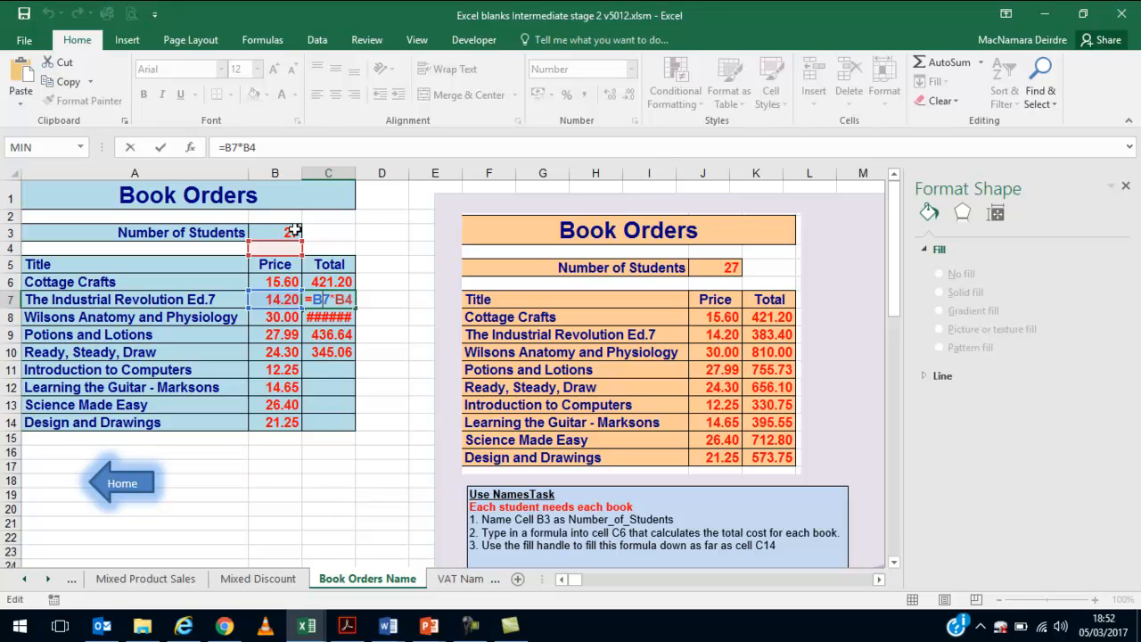
key(ctrl+Return)
drag(332, 280, 331, 363)
key(Delete)
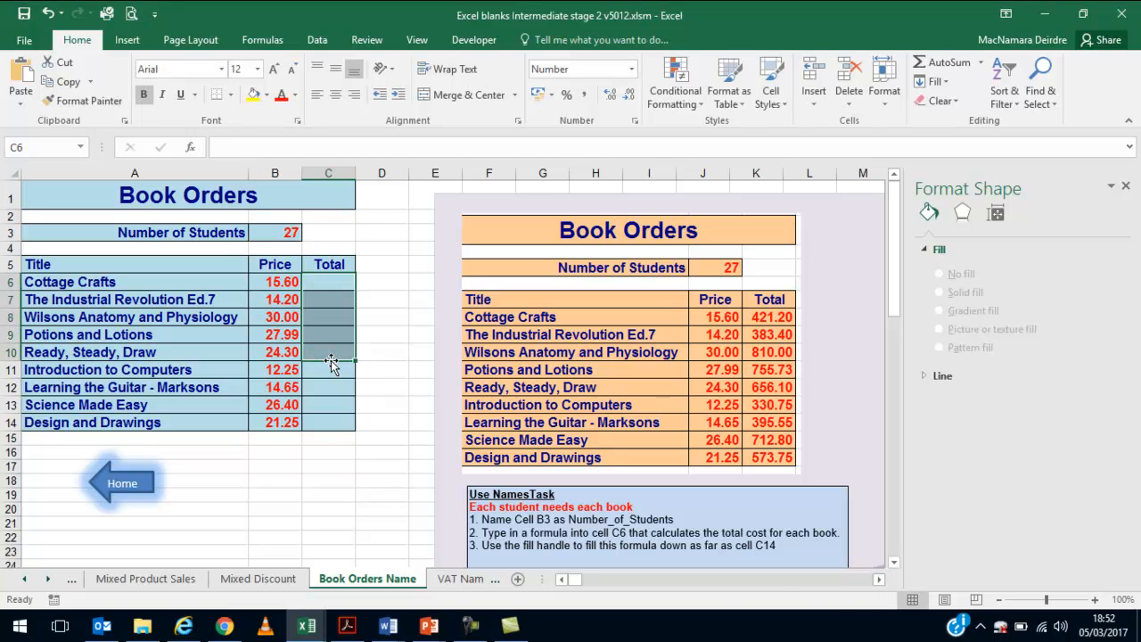
Define the name Number_of_Students for cell B3 with Workbook scope.
drag(317, 250, 327, 238)
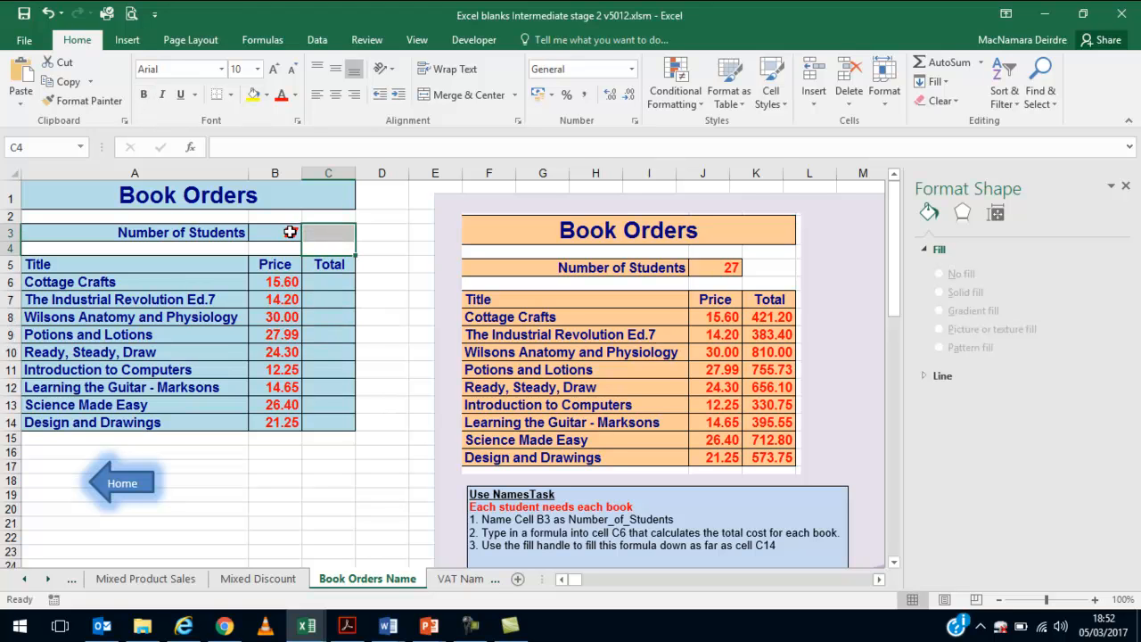
click(290, 232)
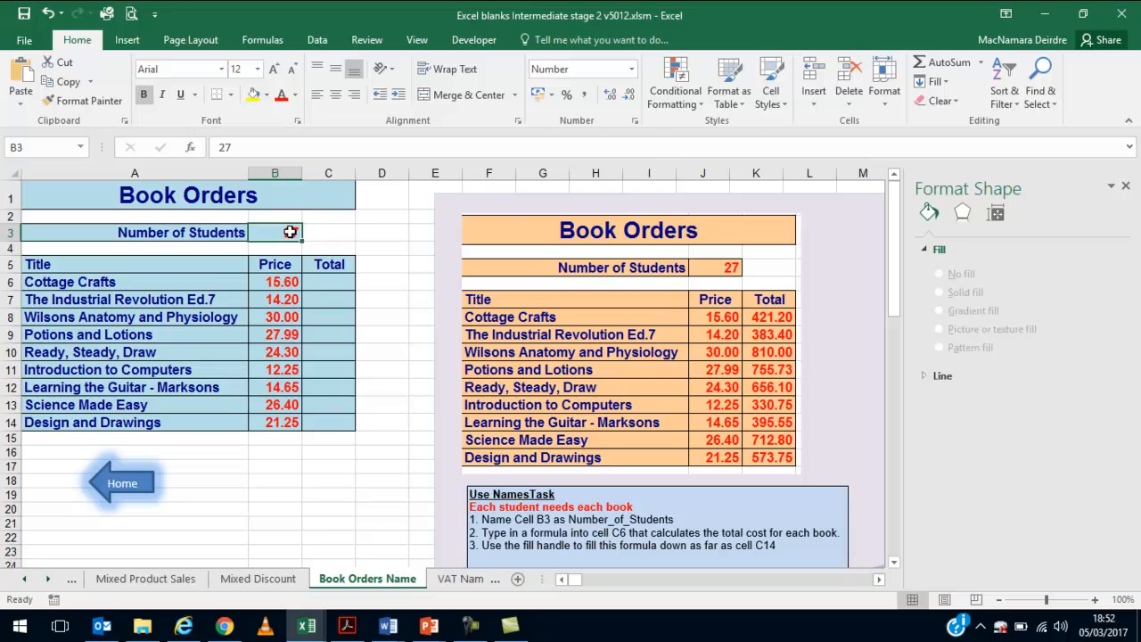
right_click(291, 233)
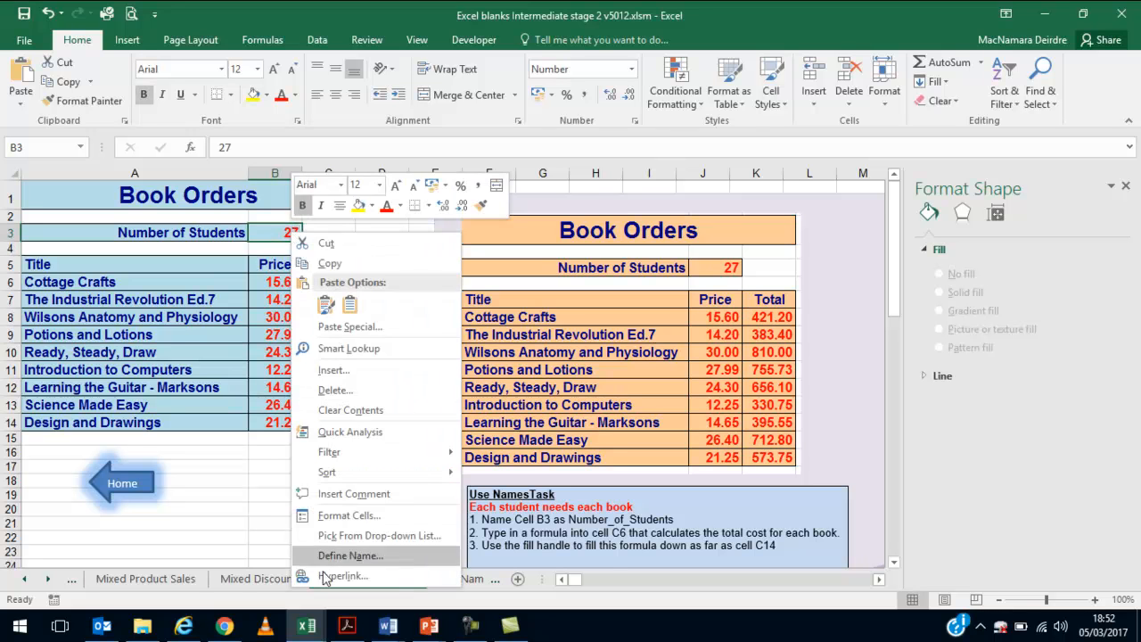
click(350, 556)
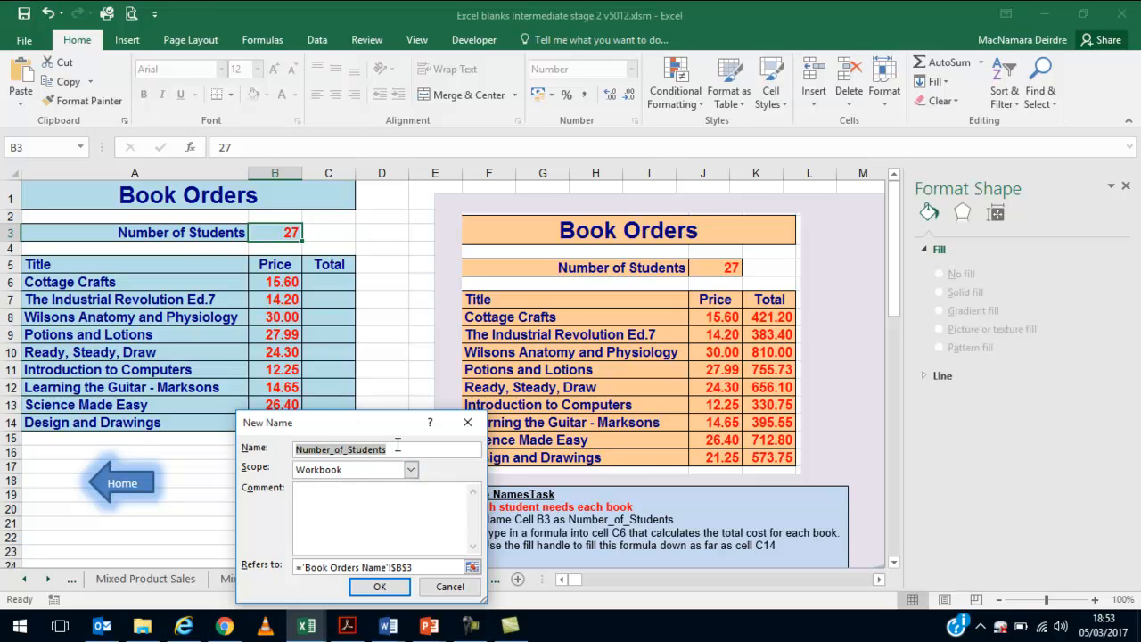
click(379, 585)
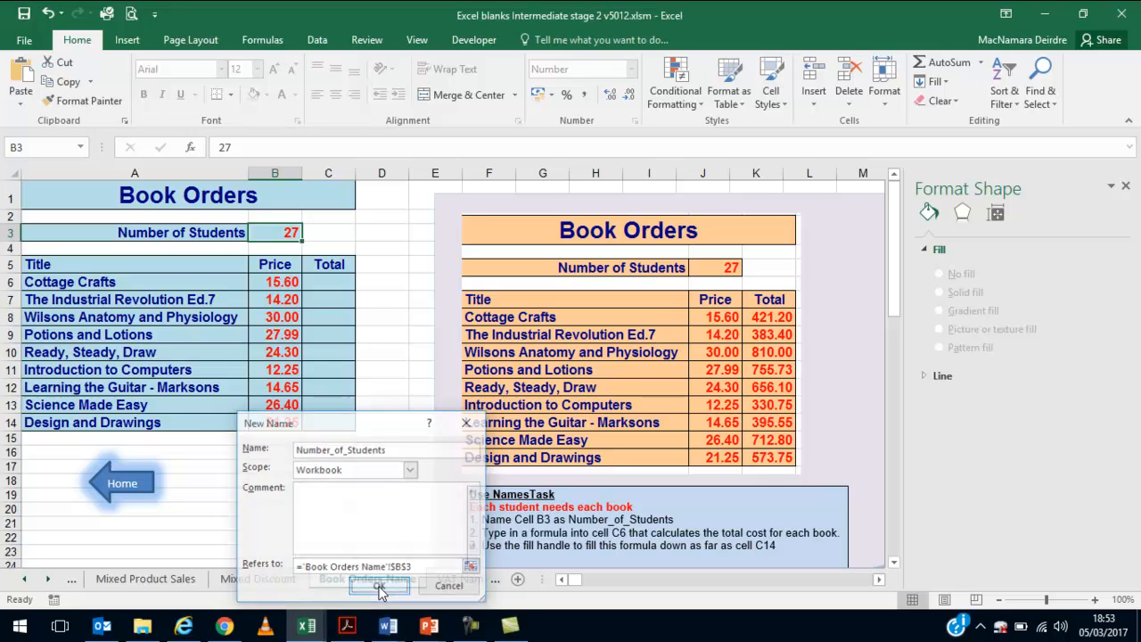
Enter =B6*Number_of_Students in C6 and fill the formula down to C14.
click(337, 280)
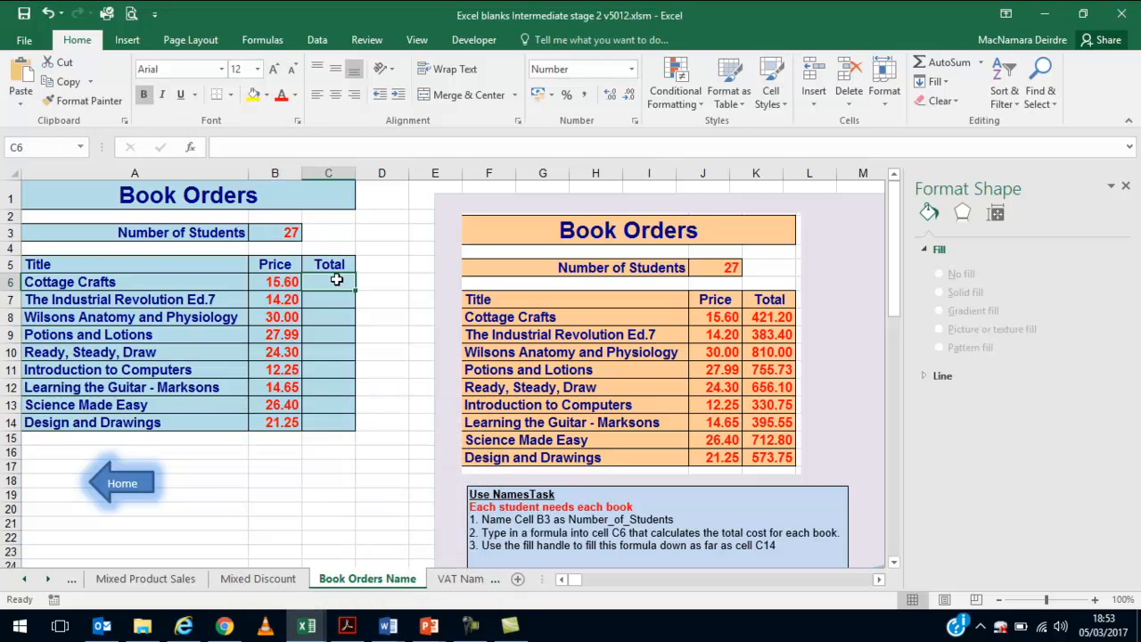
text(=)
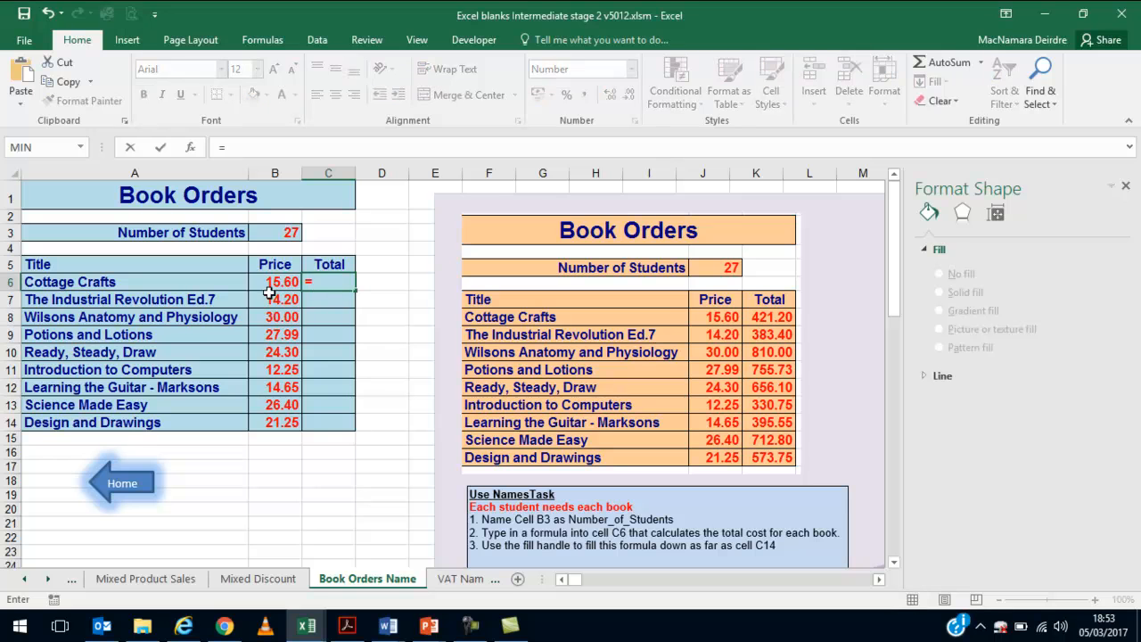
click(277, 279)
text(*)
click(282, 232)
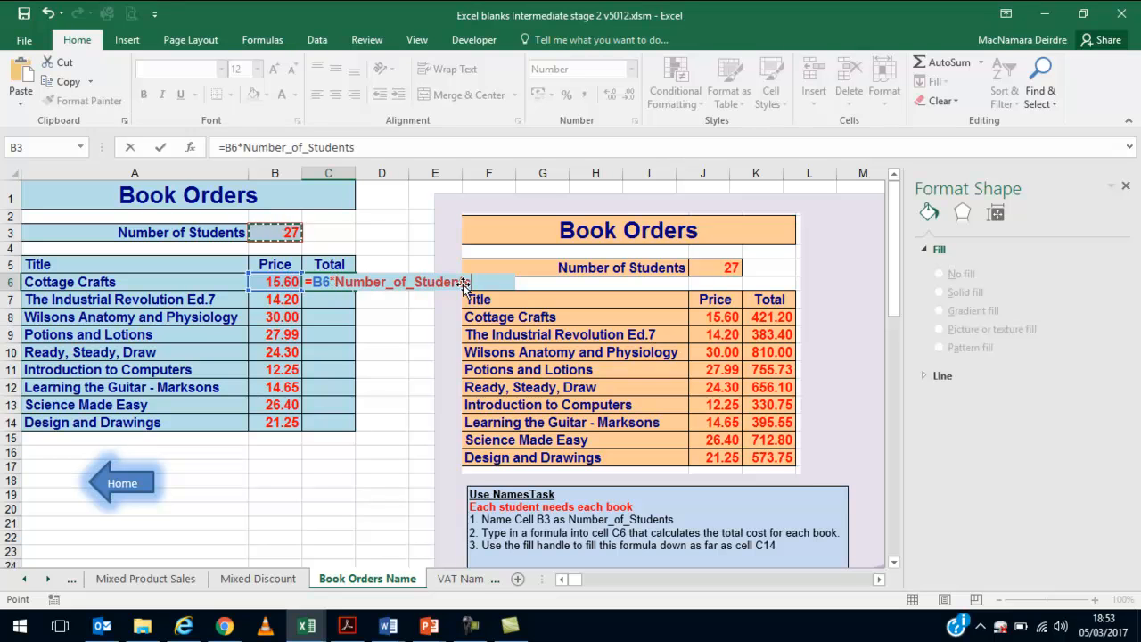
click(161, 150)
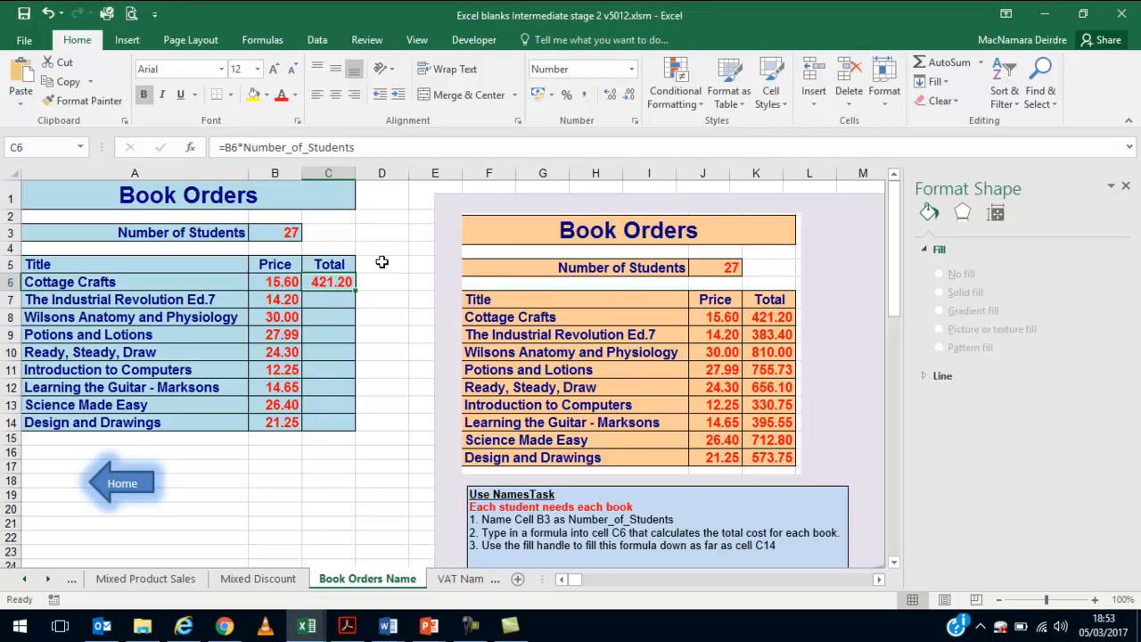
drag(357, 292, 357, 429)
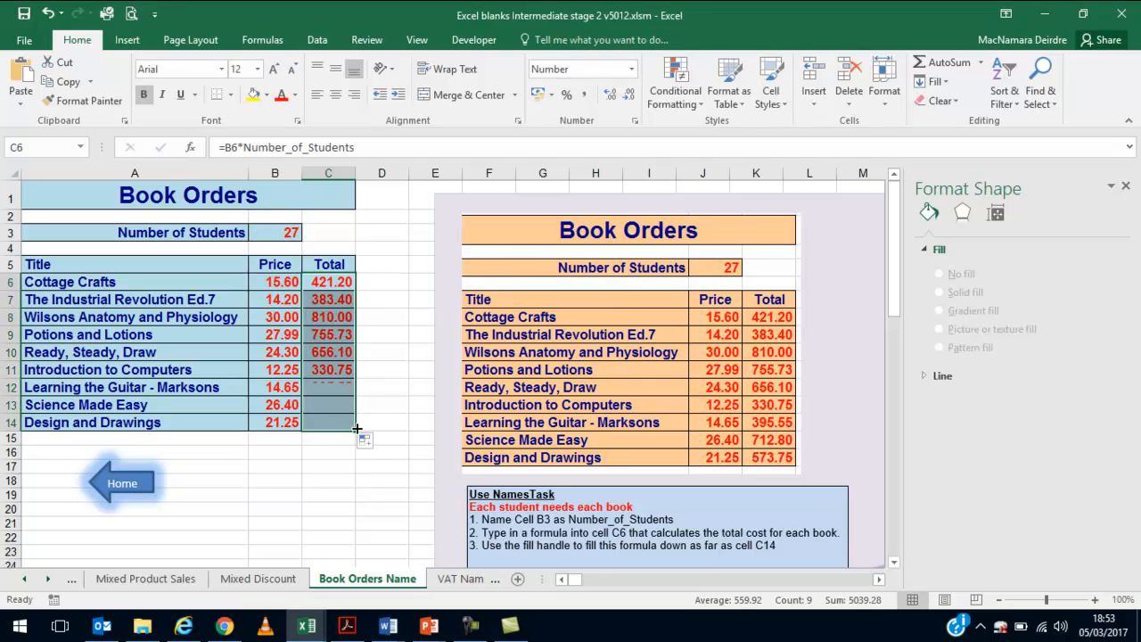
Examine the filled formula in C7 to check how the named cell is referenced.
click(322, 299)
double_click(321, 300)
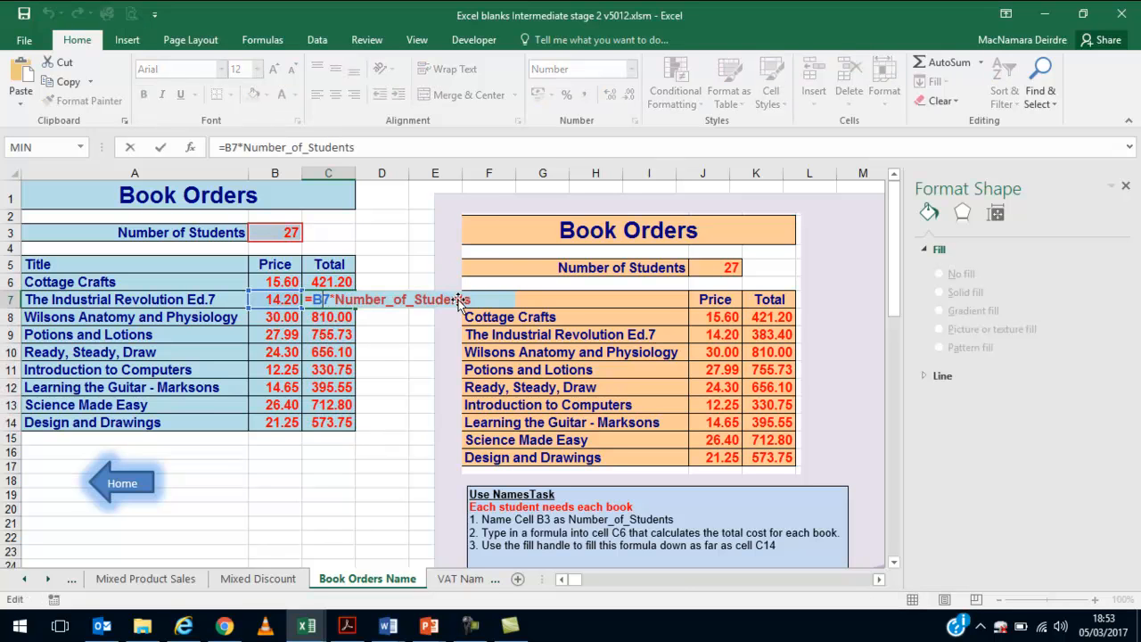
key(Return)
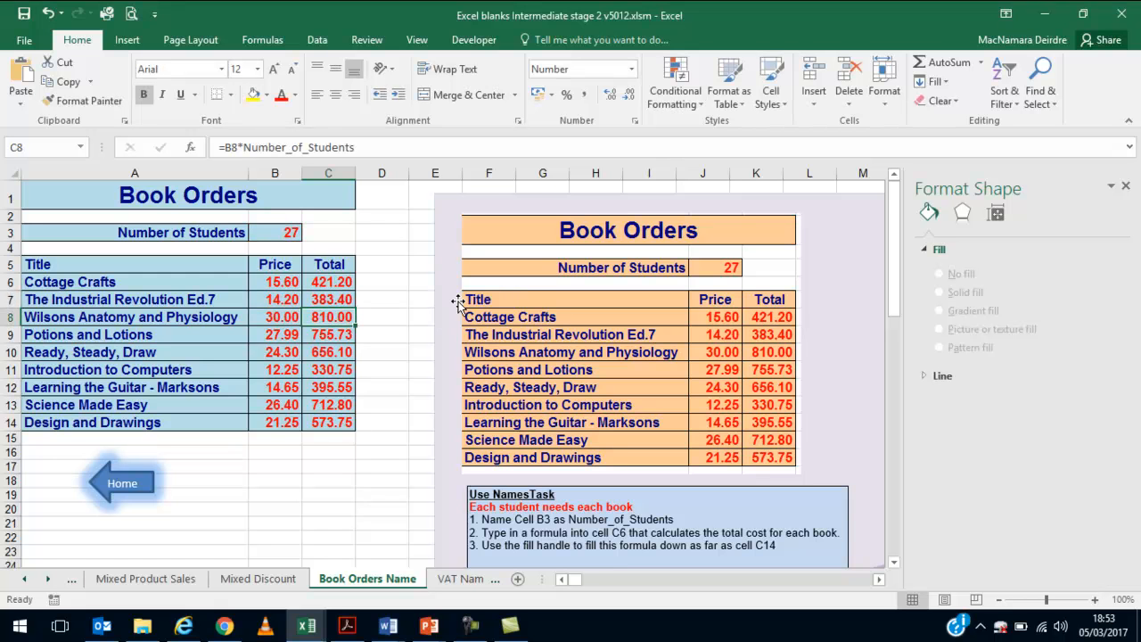
On the VAT Name sheet, define the name Irish_Vat_Rate for cell B9 with Workbook scope.
click(461, 578)
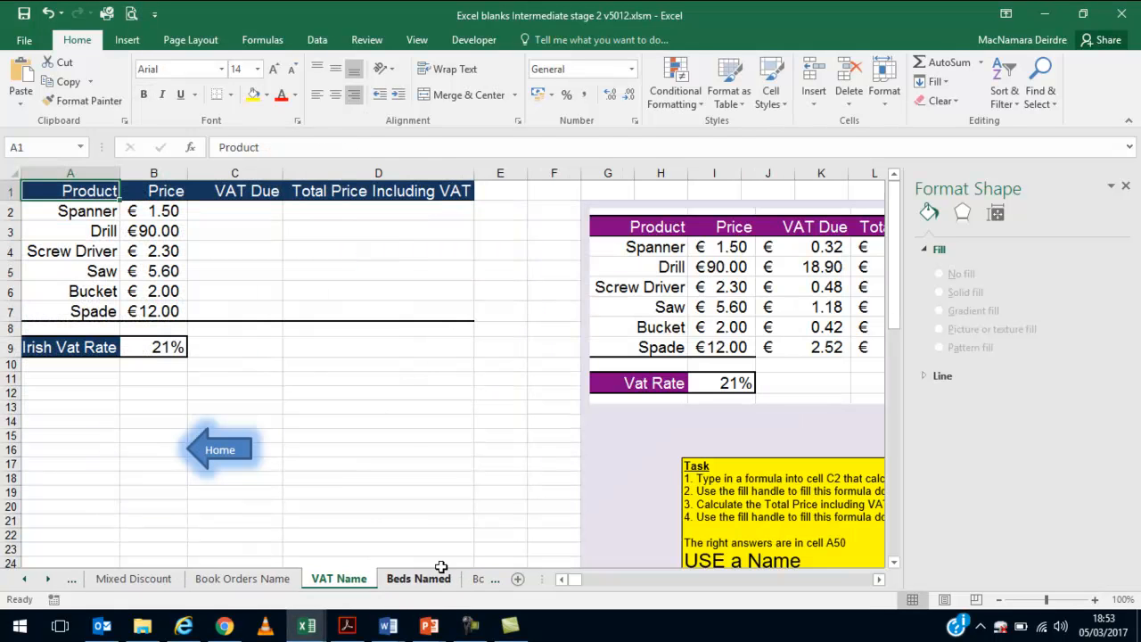
click(328, 442)
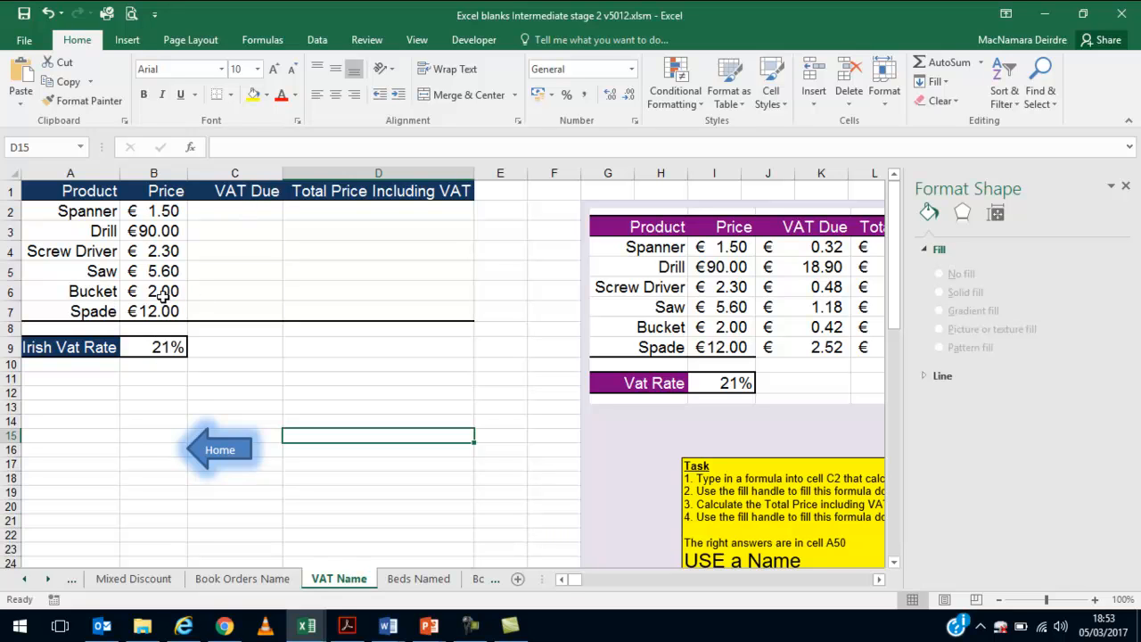
click(241, 209)
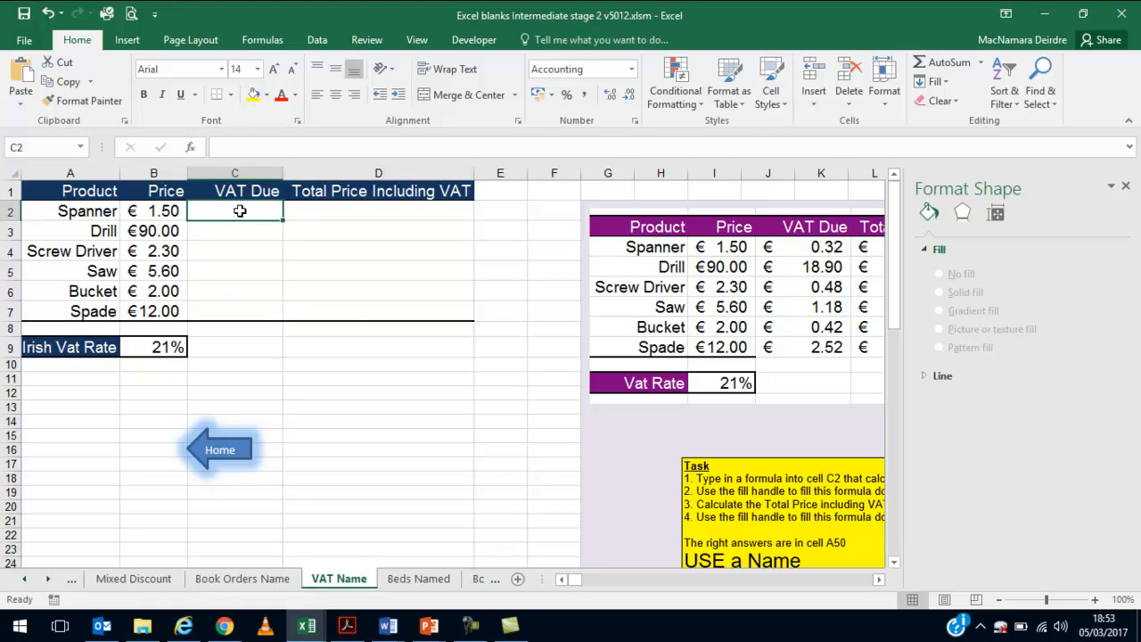
click(166, 349)
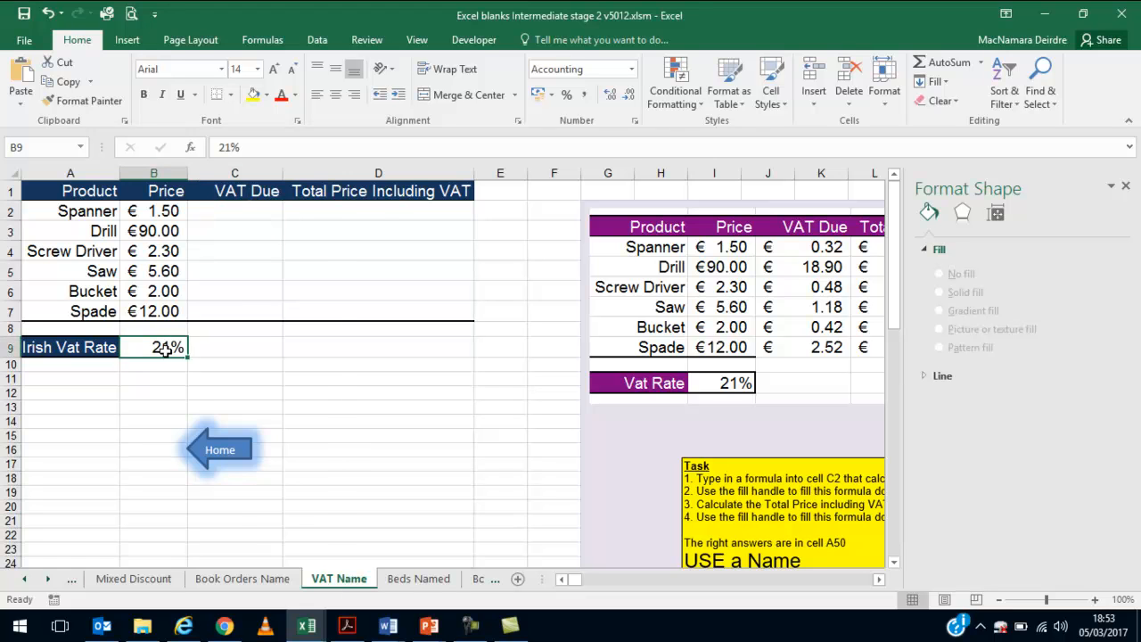
right_click(166, 348)
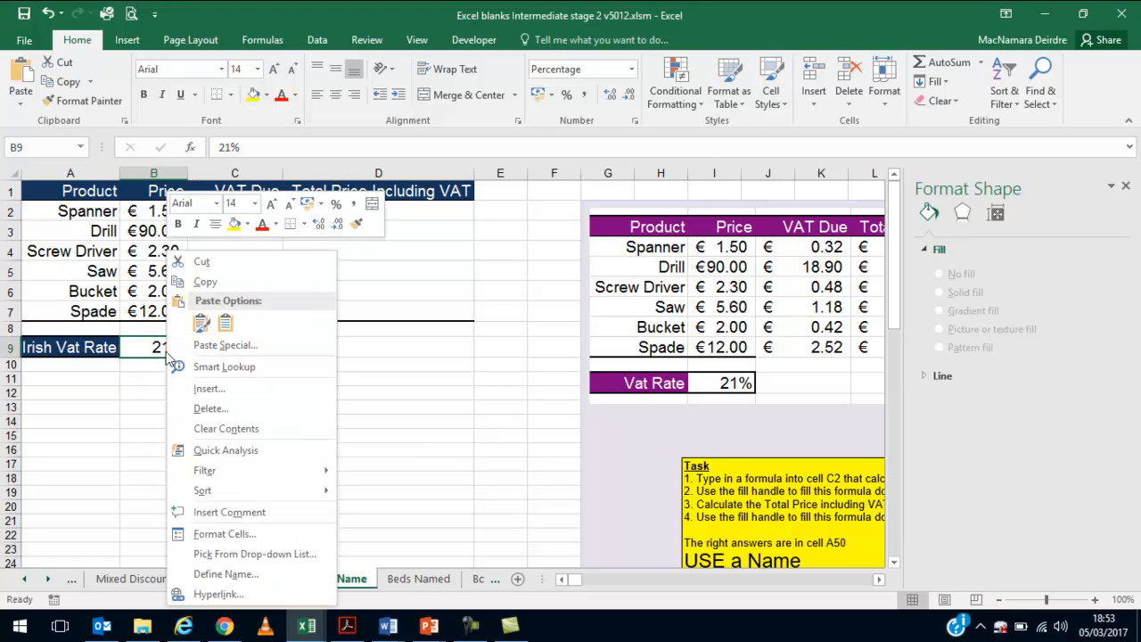
click(226, 574)
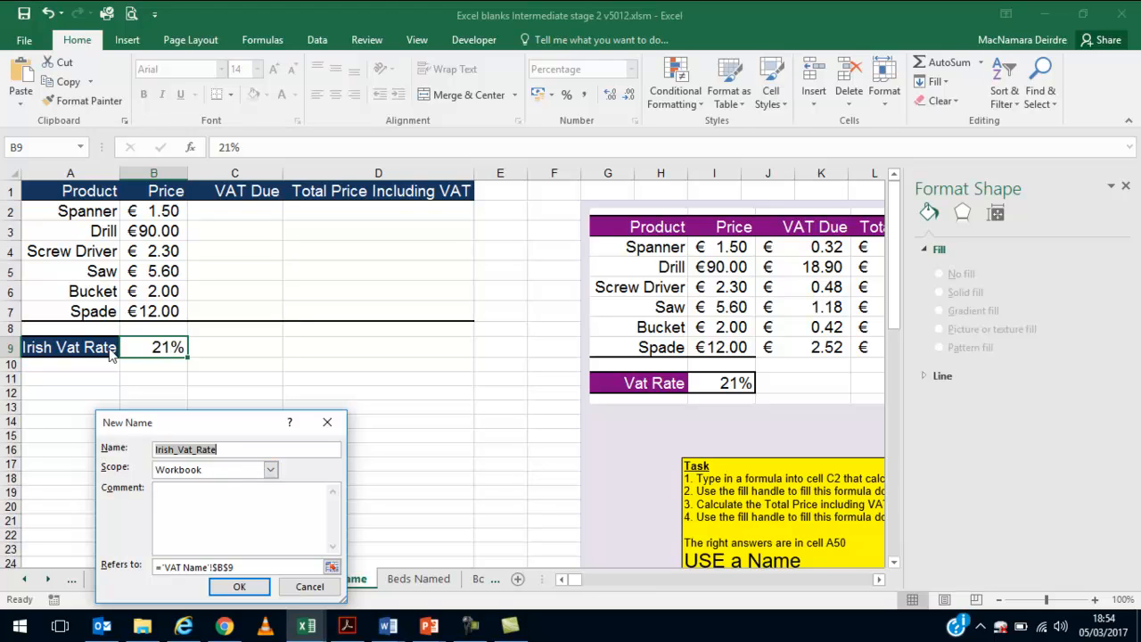
click(239, 588)
Calculate VAT Due by entering =B2*Irish_Vat_Rate in C2 and filling it down to C7.
click(245, 212)
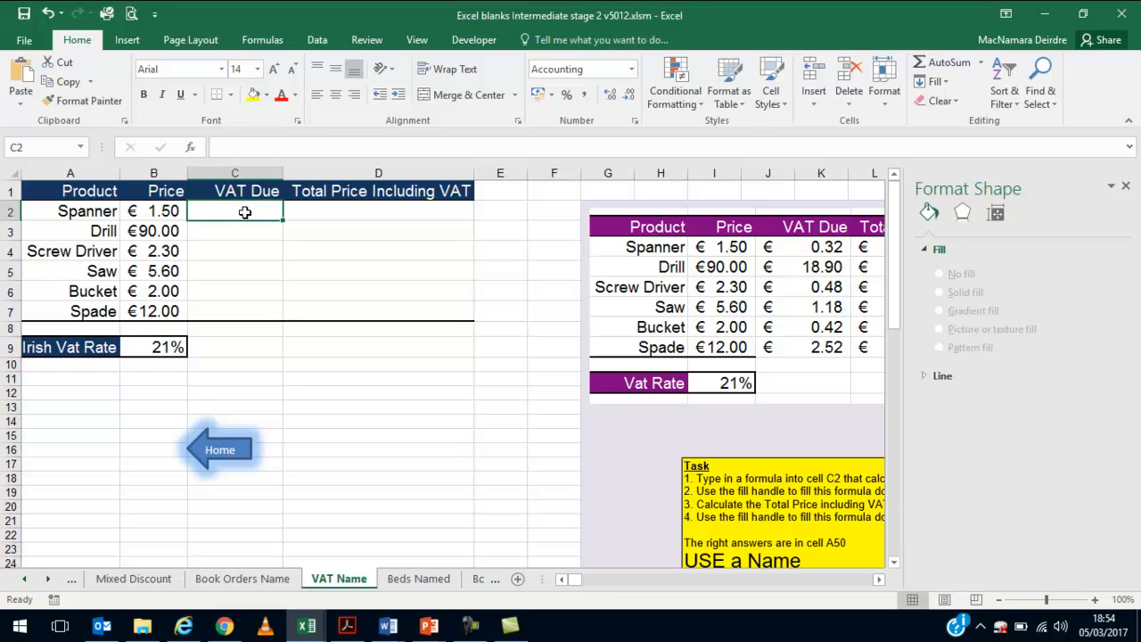
text(=)
click(163, 211)
text(*)
click(171, 346)
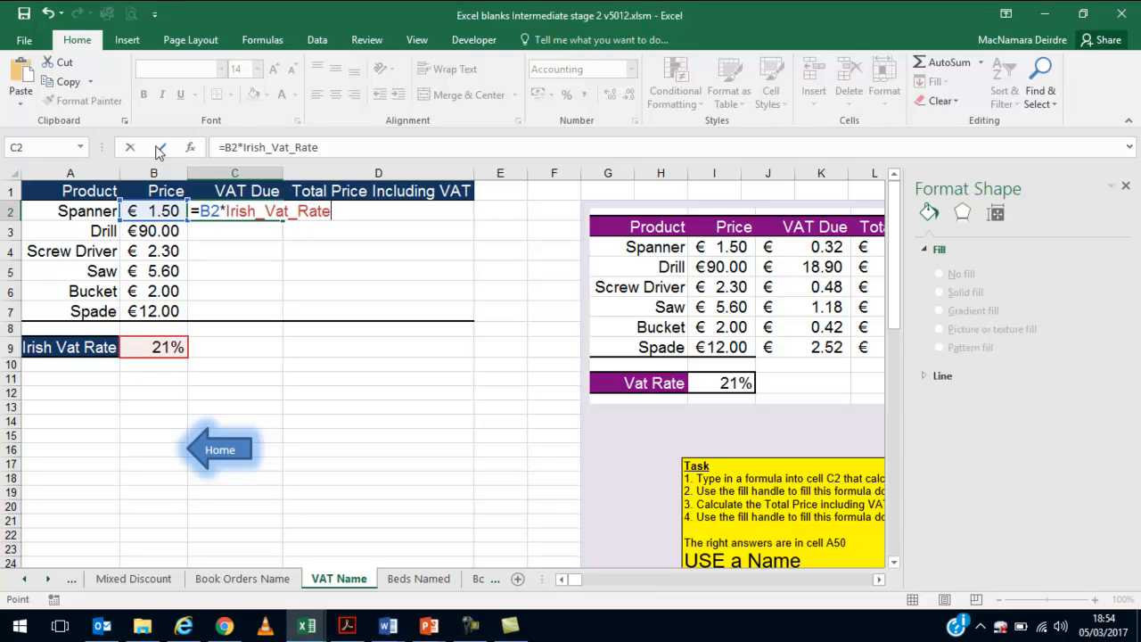
click(160, 147)
drag(282, 226, 273, 318)
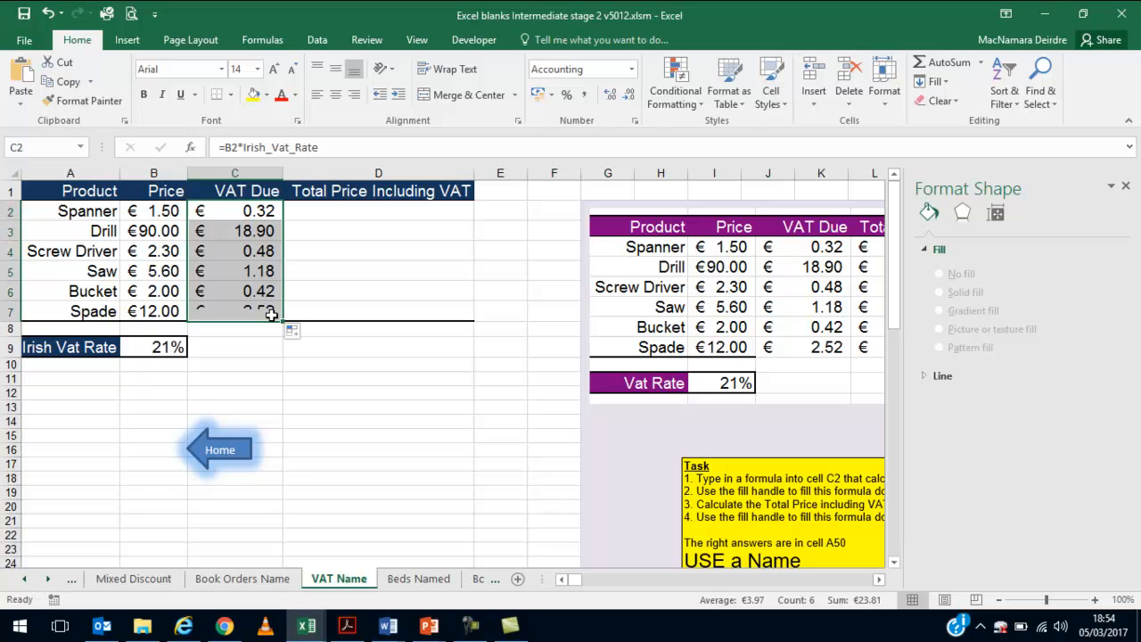
Calculate Total Price Including VAT by entering =B2+C2 in D2 and filling it down to D7.
click(328, 217)
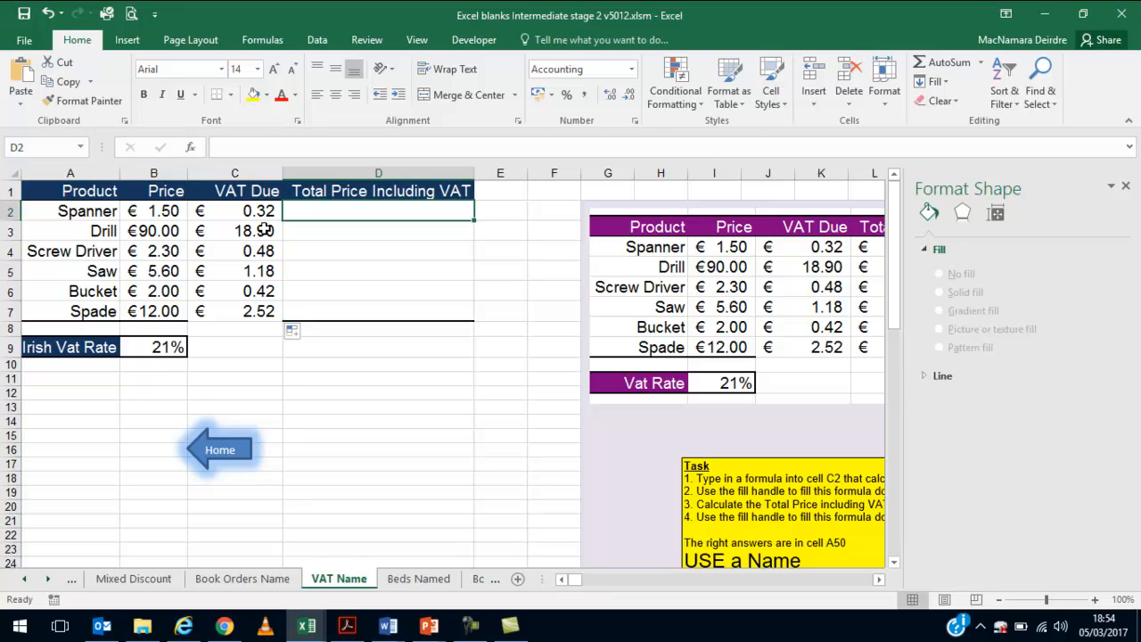
text(=)
click(134, 212)
text(+)
click(227, 214)
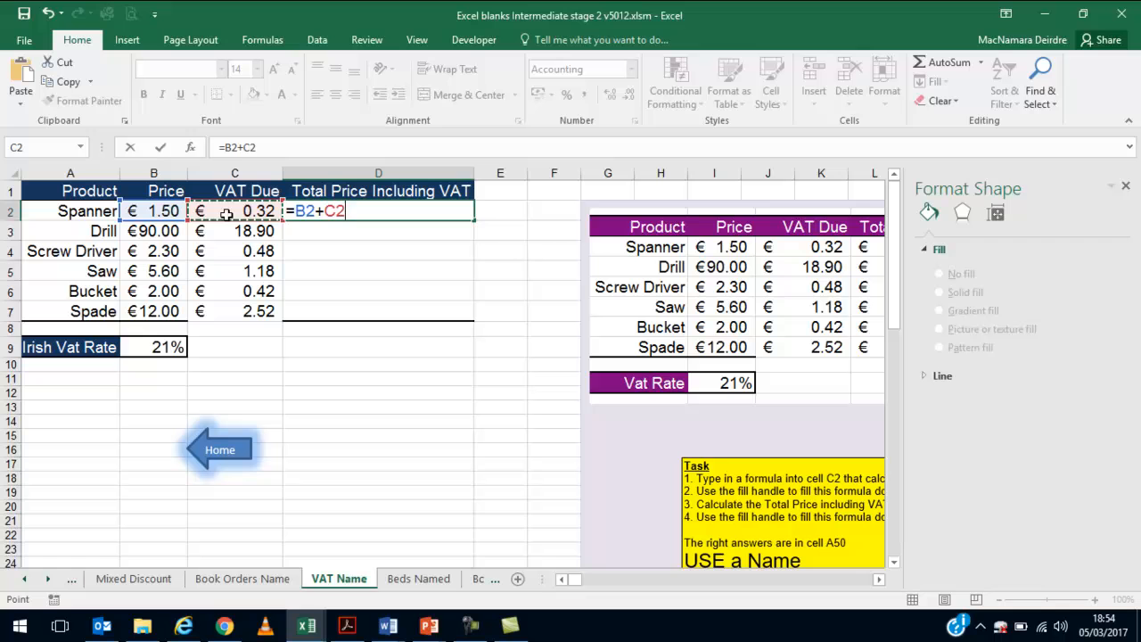
click(159, 147)
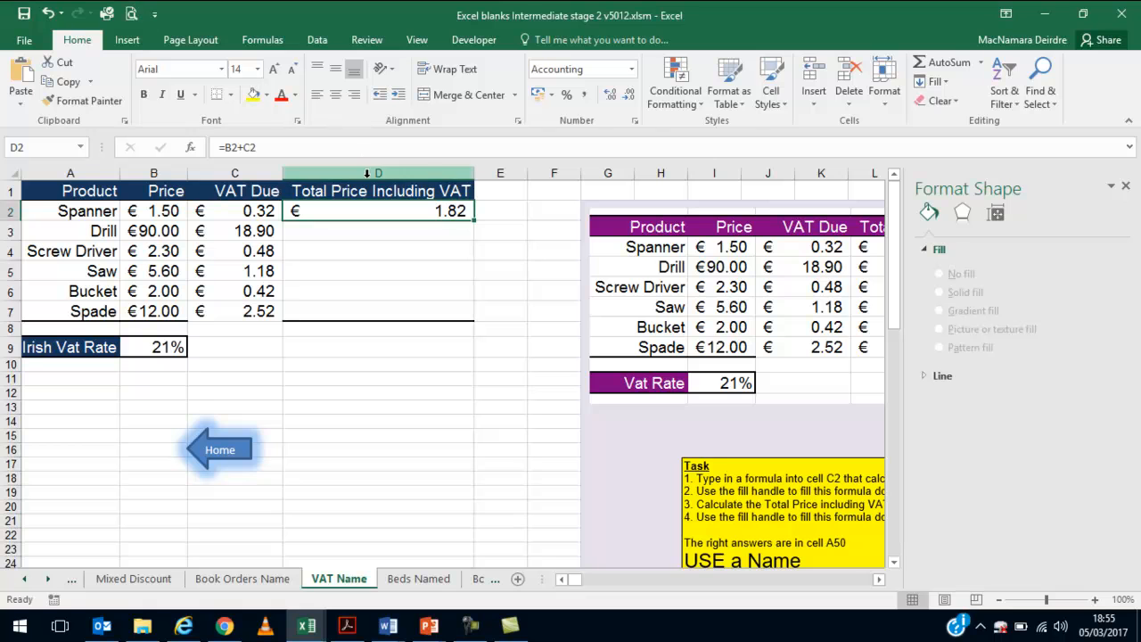
drag(473, 220, 477, 321)
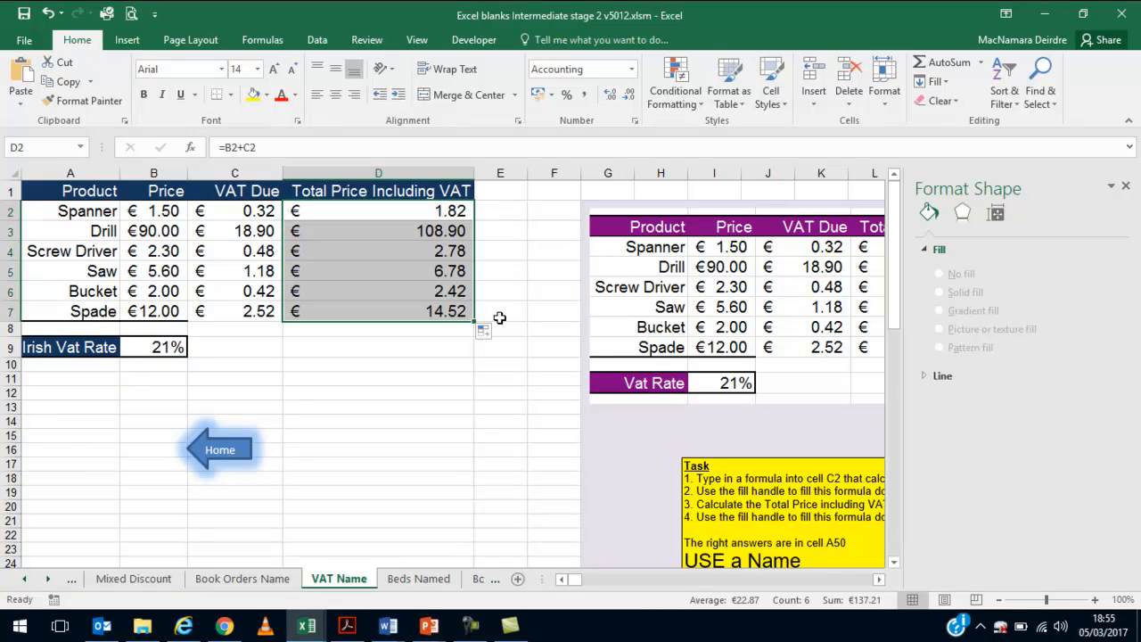